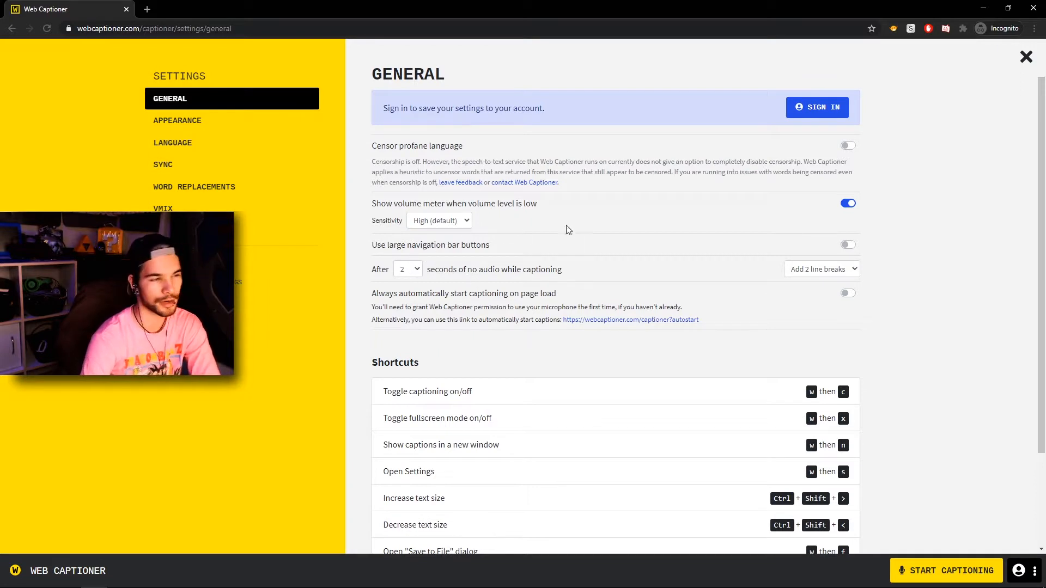
# Open the appearance settings and set the caption font family to Roboto Condensed.
pyautogui.click(179, 130)
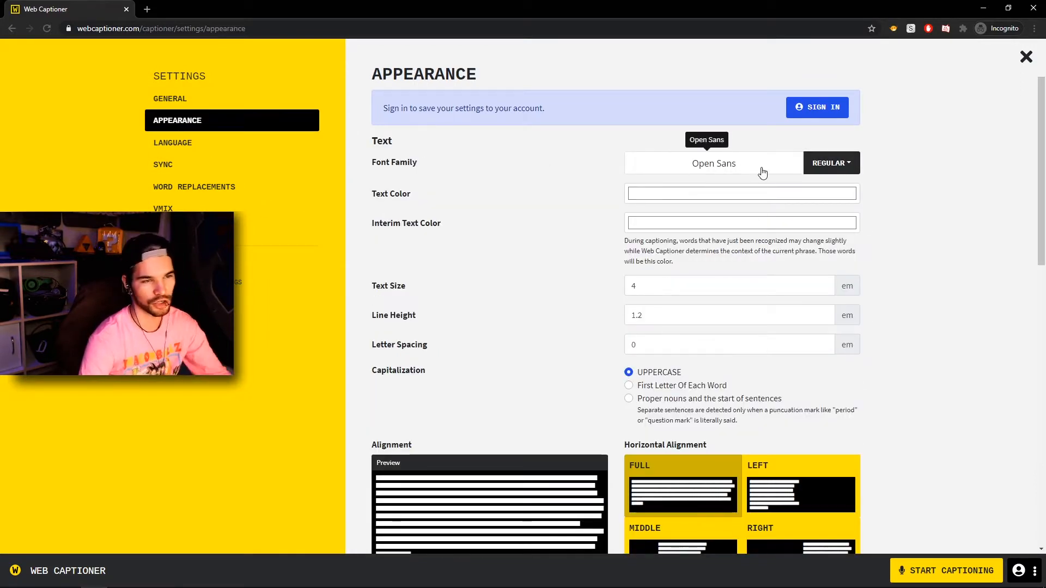
pyautogui.click(713, 166)
pyautogui.write('roboto condensed')
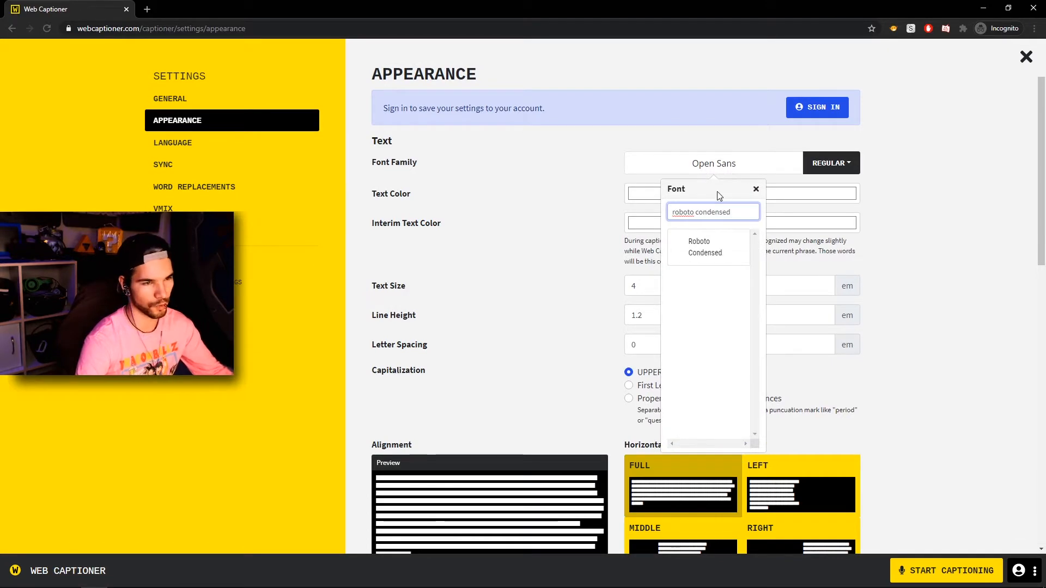
pyautogui.click(709, 243)
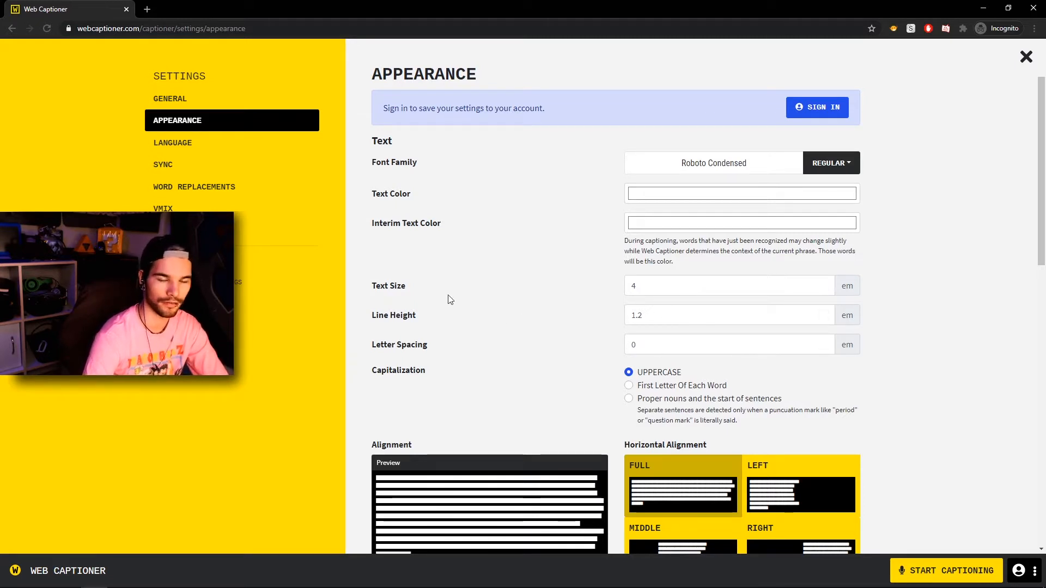
# Set the captions' horizontal alignment to Middle.
pyautogui.scroll(-2, 541, 303)
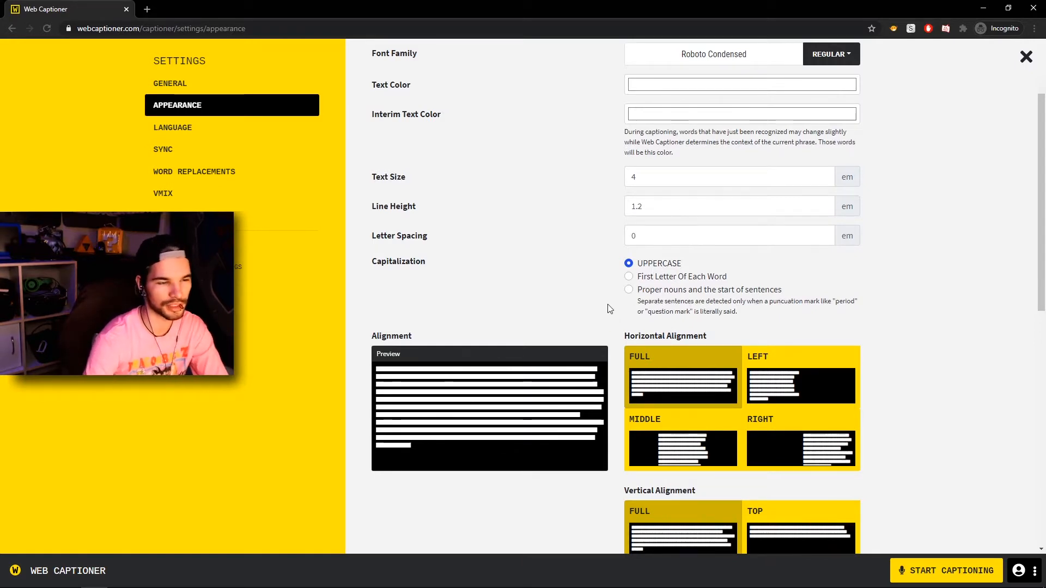
pyautogui.scroll(-2, 609, 308)
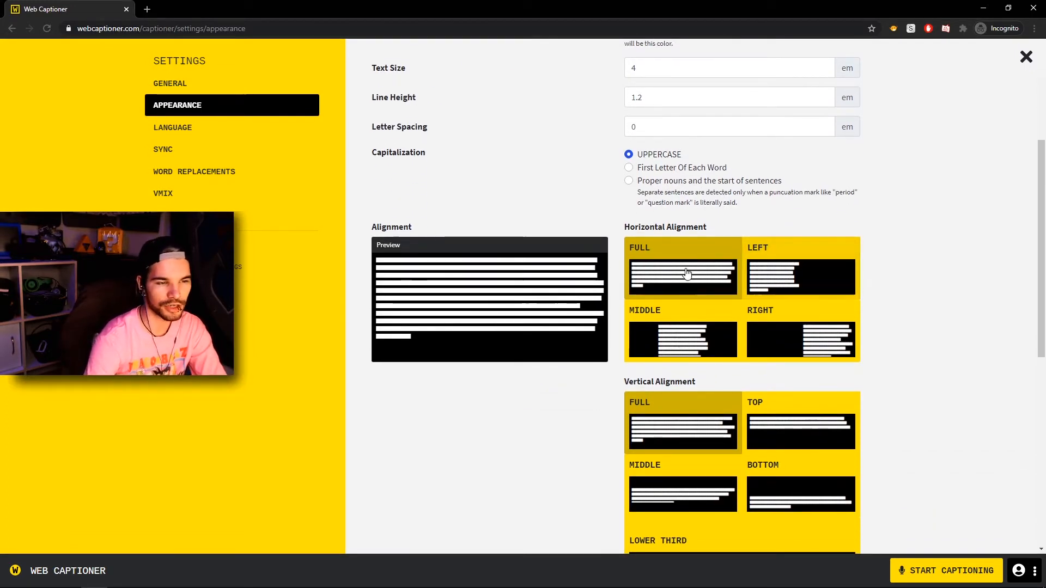
pyautogui.scroll(-2, 684, 273)
pyautogui.click(673, 232)
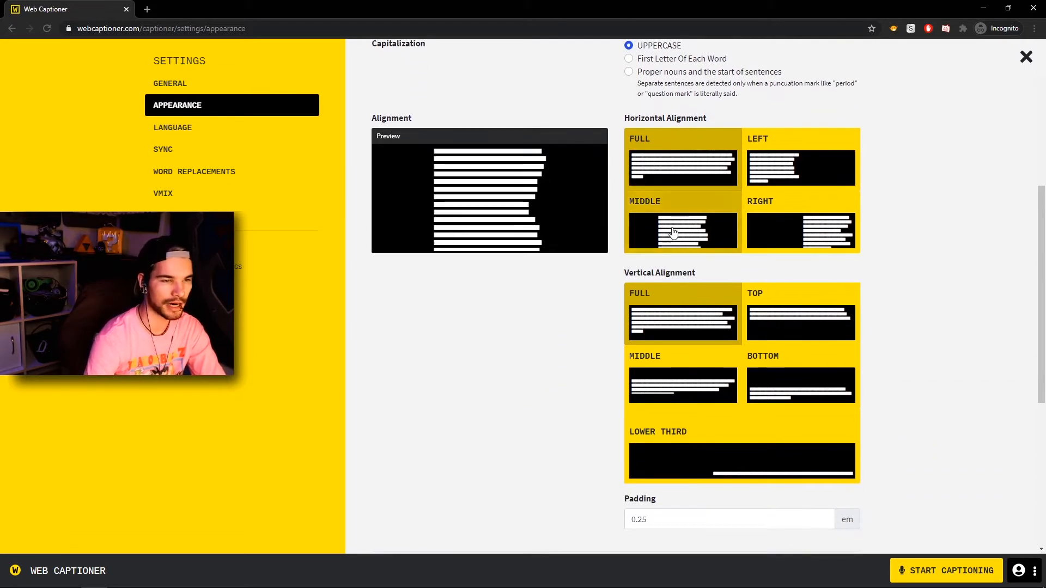
# Set the captions' vertical alignment to Bottom.
pyautogui.scroll(-1, 675, 234)
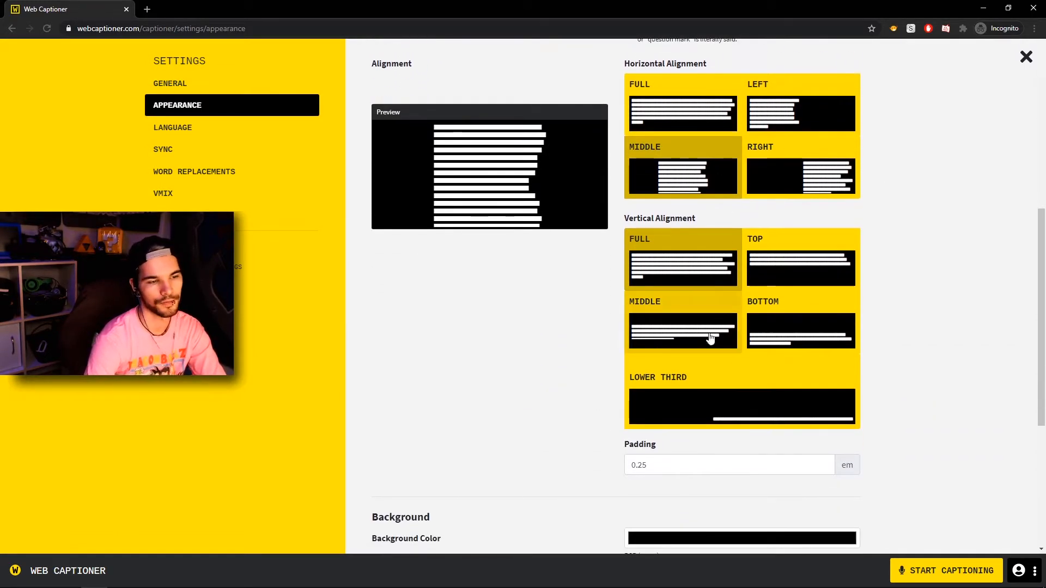
pyautogui.click(788, 329)
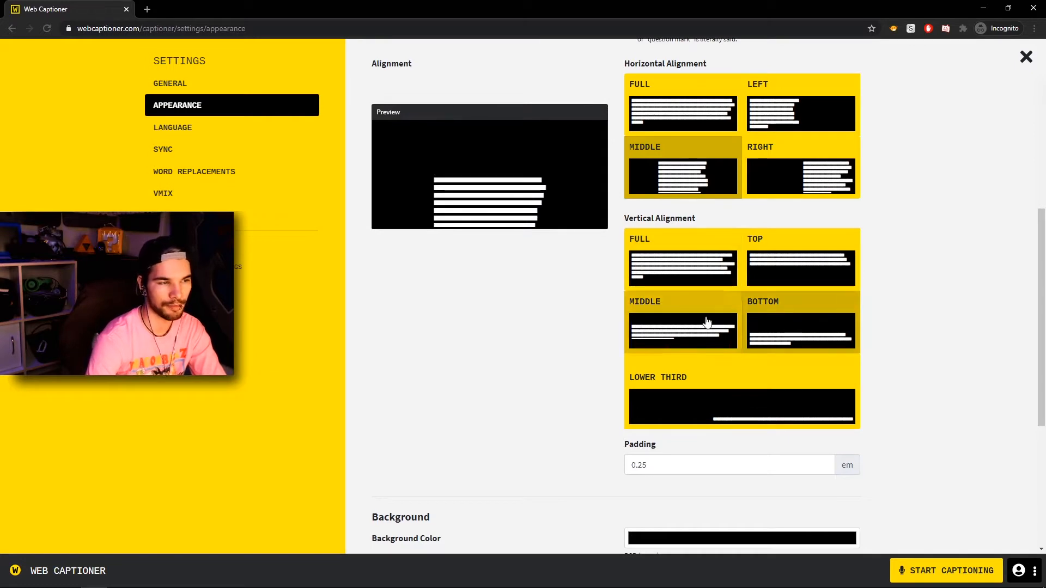
pyautogui.click(743, 418)
pyautogui.click(791, 332)
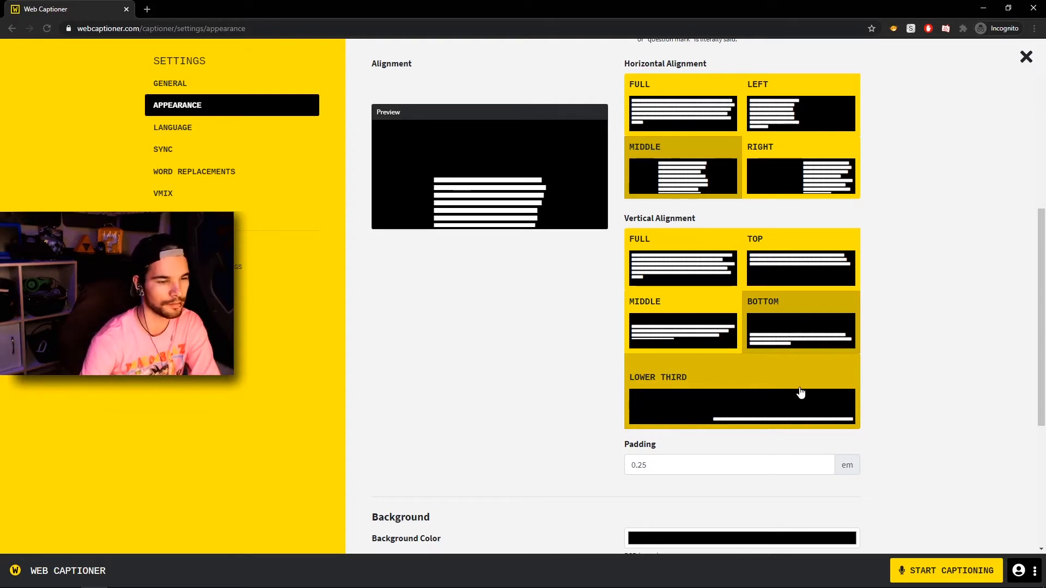
# Set the caption background color to green, RGB 40, 184, 0.
pyautogui.scroll(-3, 800, 393)
pyautogui.click(707, 377)
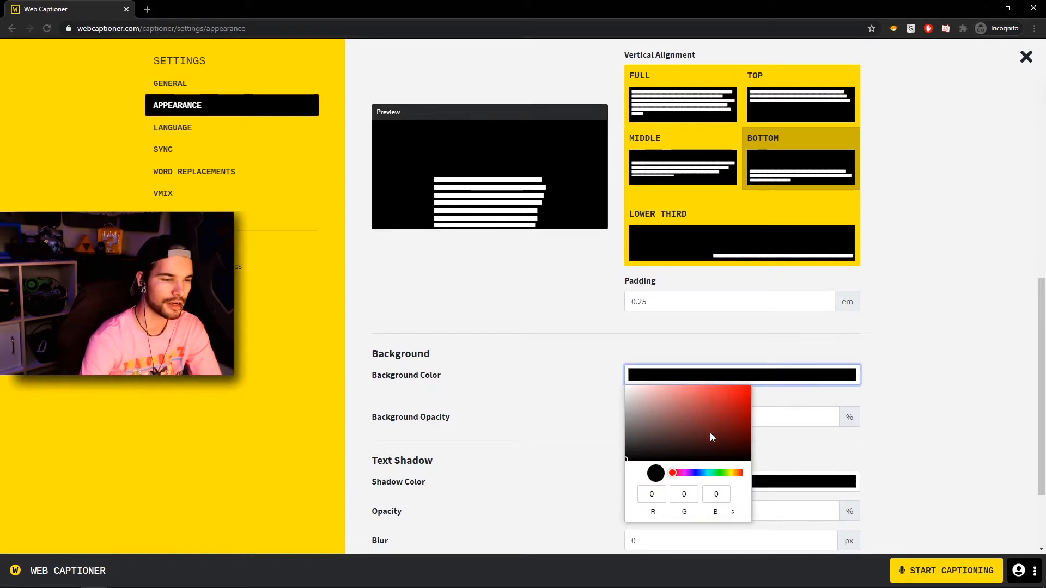
pyautogui.click(722, 472)
pyautogui.moveTo(731, 454); pyautogui.dragTo(757, 408)
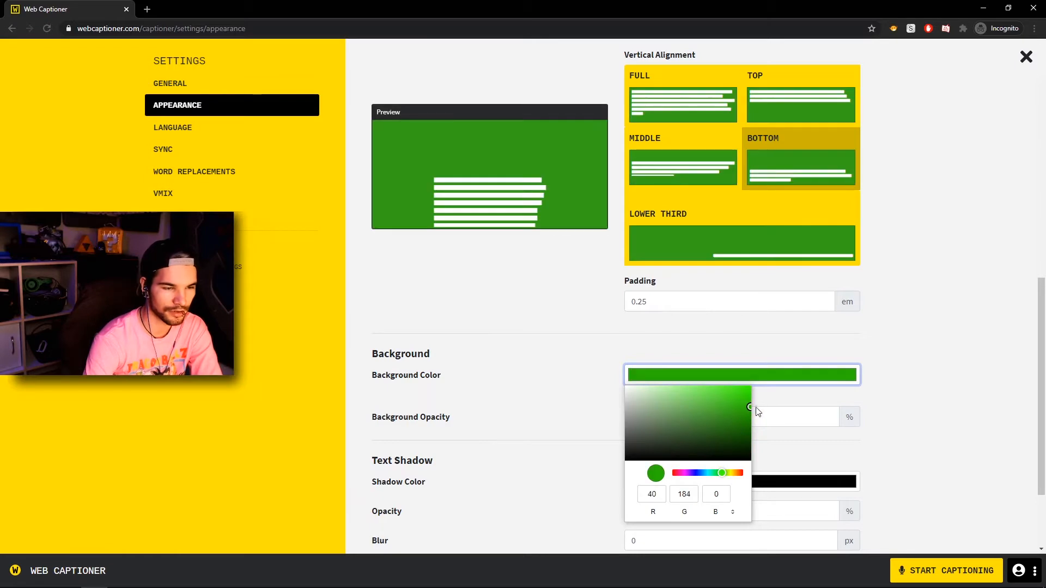
pyautogui.click(534, 349)
# Set the caption text color to blue, RGB 9, 20, 185.
pyautogui.scroll(-2, 586, 397)
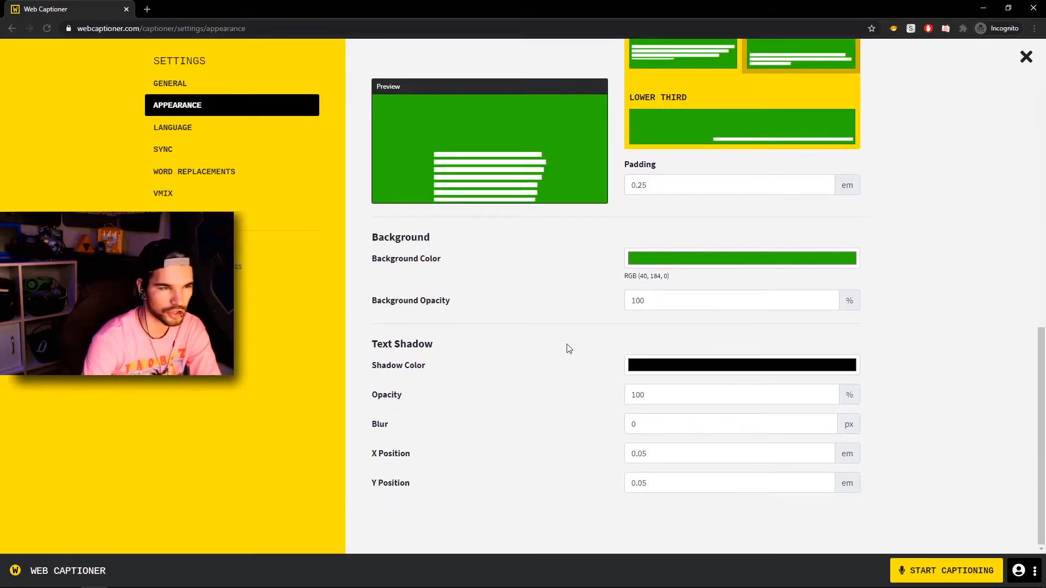
pyautogui.scroll(7, 568, 343)
pyautogui.click(672, 196)
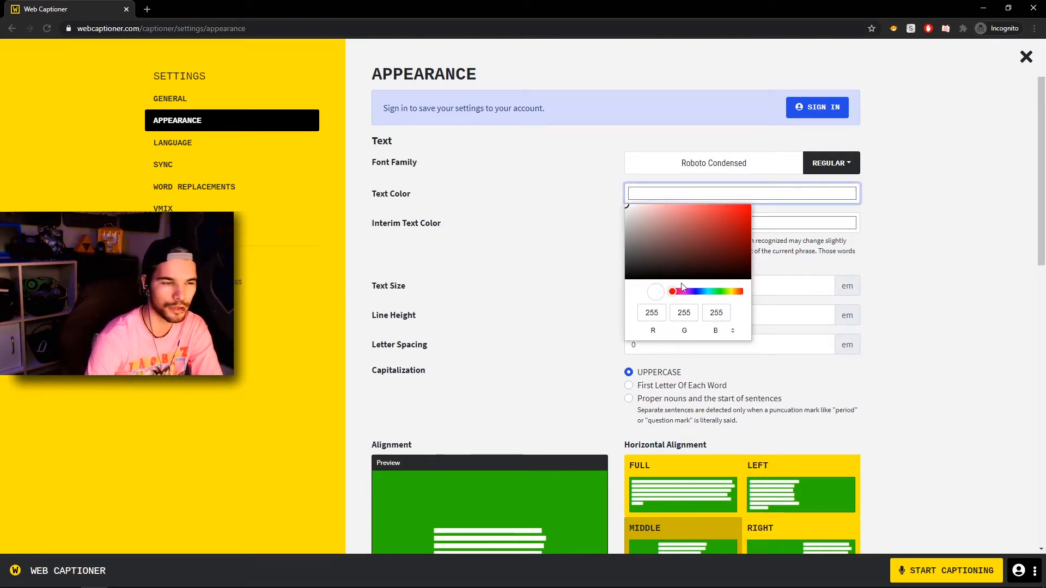
pyautogui.click(698, 292)
pyautogui.click(742, 227)
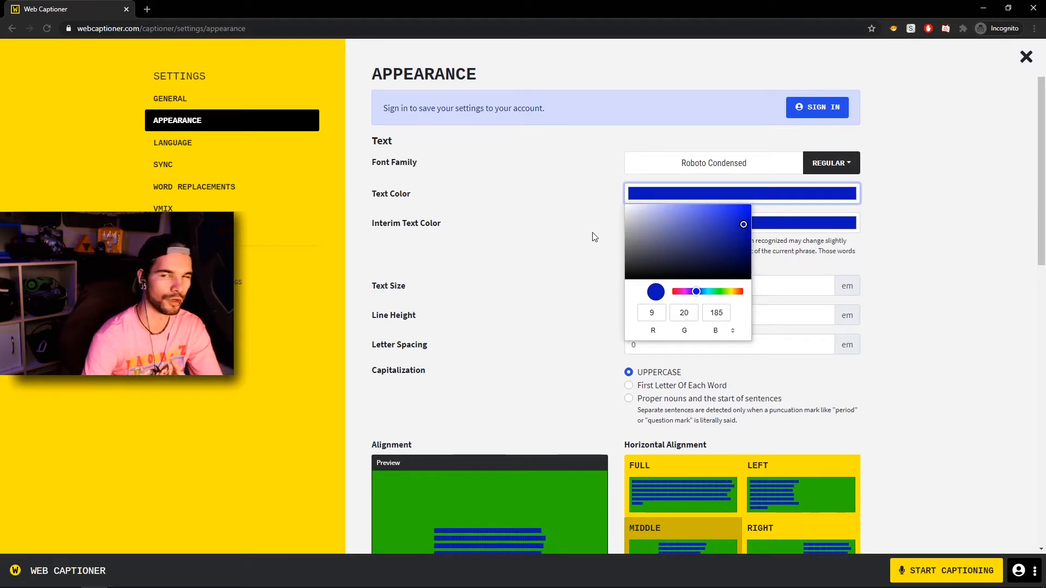
pyautogui.click(534, 251)
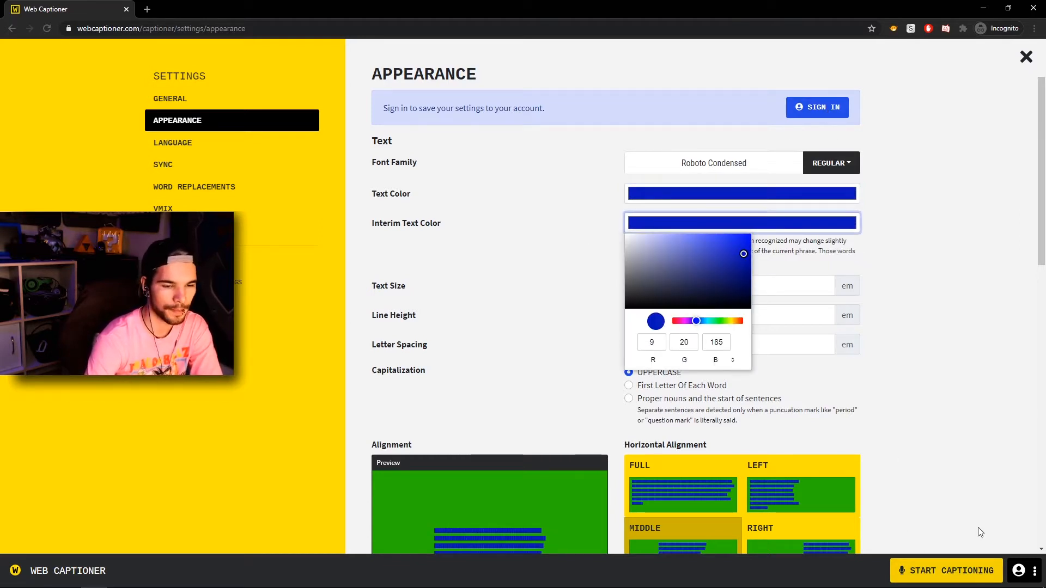
# Close the settings and start captioning, allowing microphone access.
pyautogui.click(1026, 59)
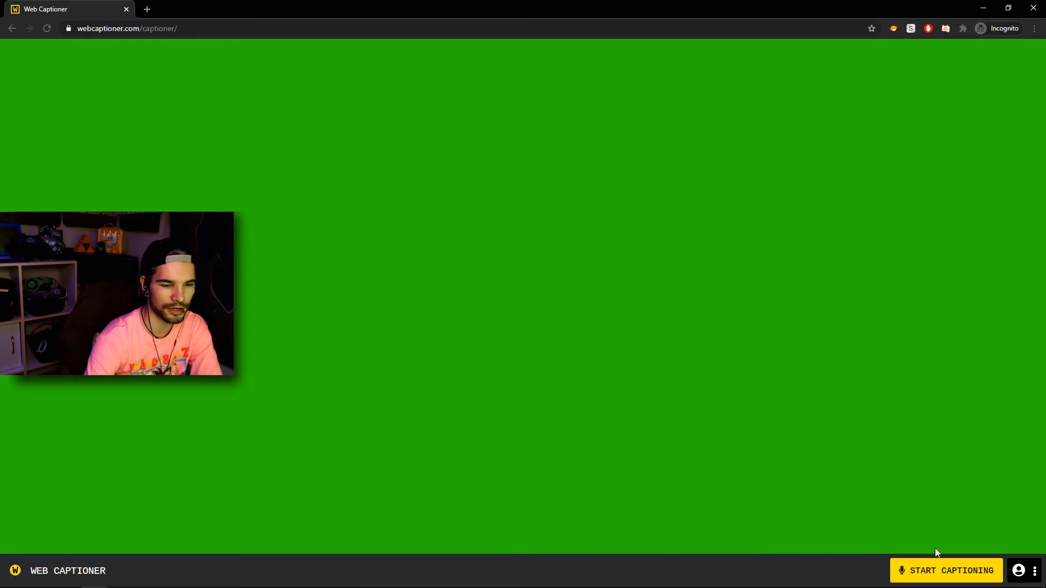
pyautogui.click(937, 568)
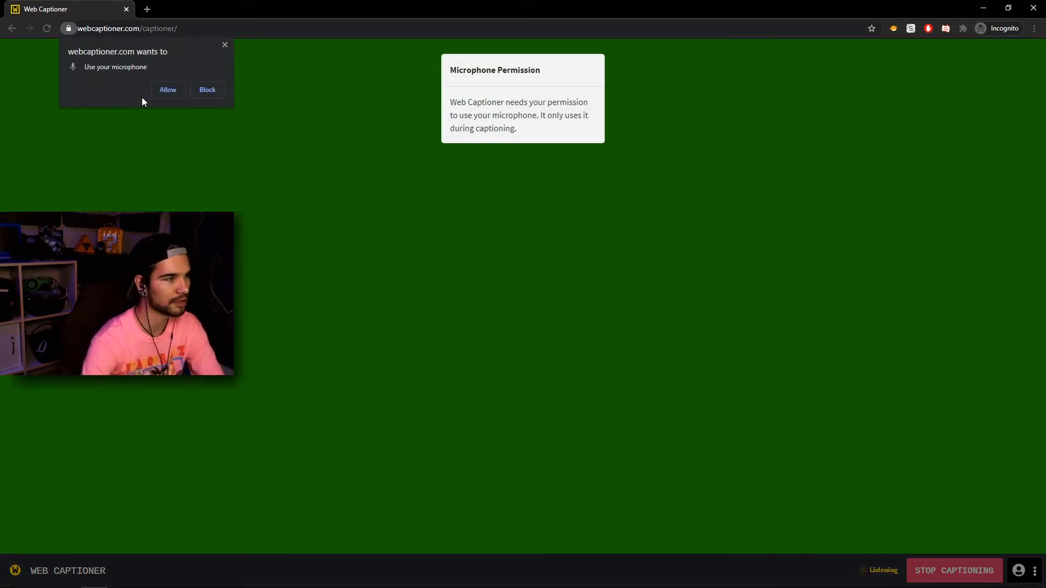
pyautogui.click(164, 89)
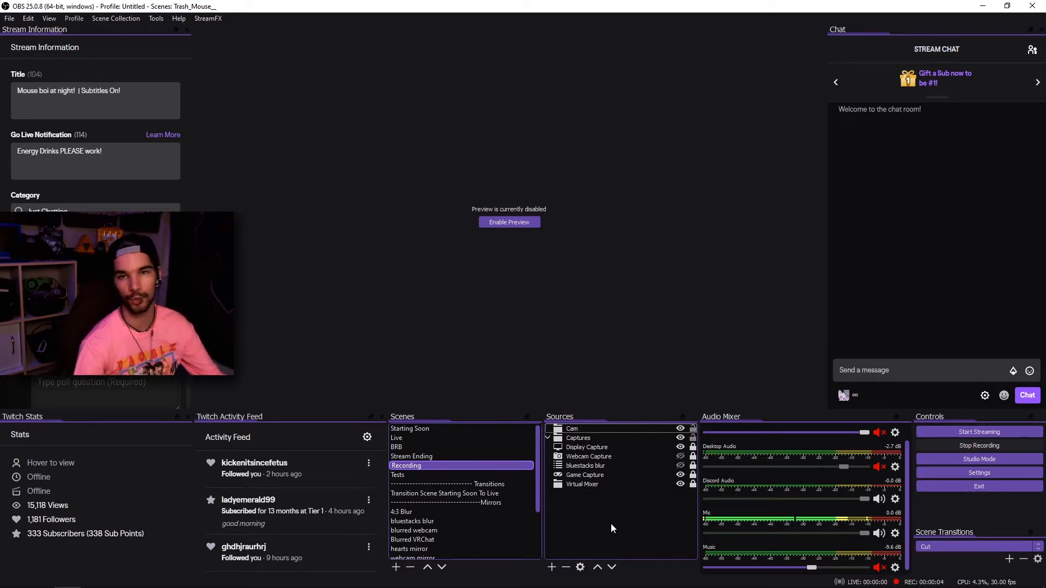
# Add a Window Capture source named titles that captures the Web Captioner Chrome window.
pyautogui.click(552, 567)
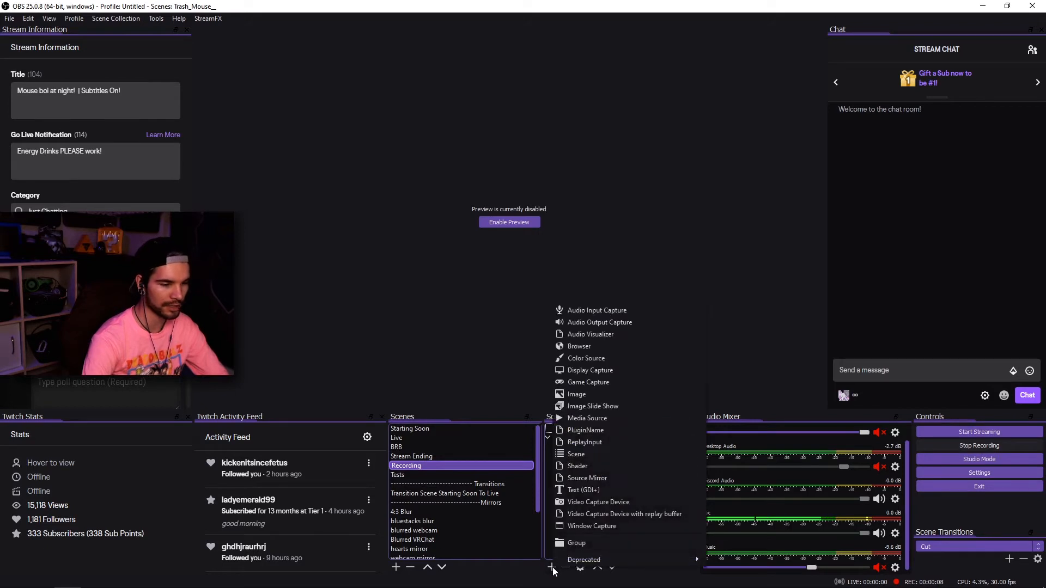
pyautogui.click(591, 531)
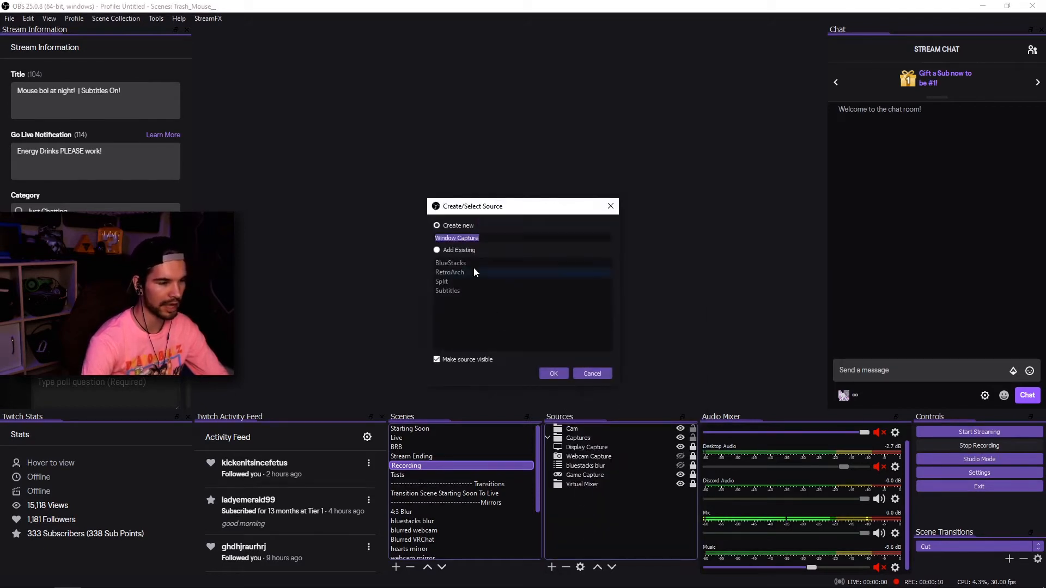
pyautogui.write('titles')
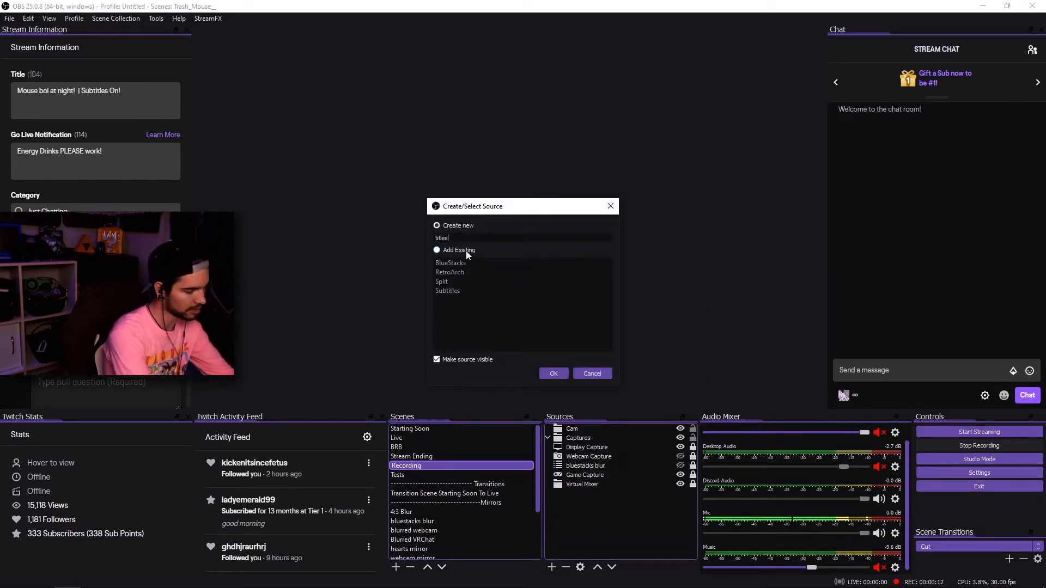
pyautogui.click(551, 373)
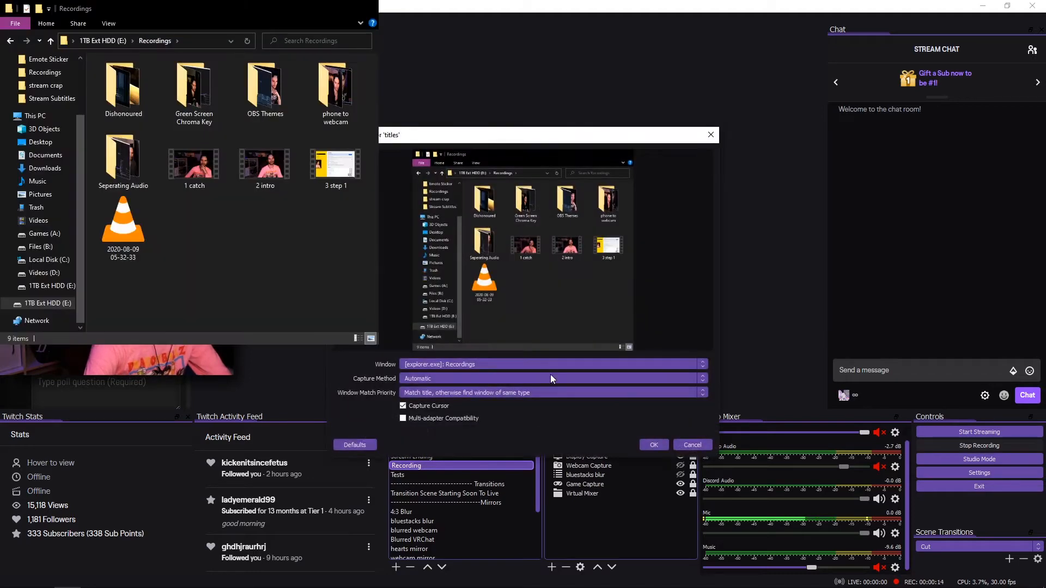
pyautogui.click(469, 365)
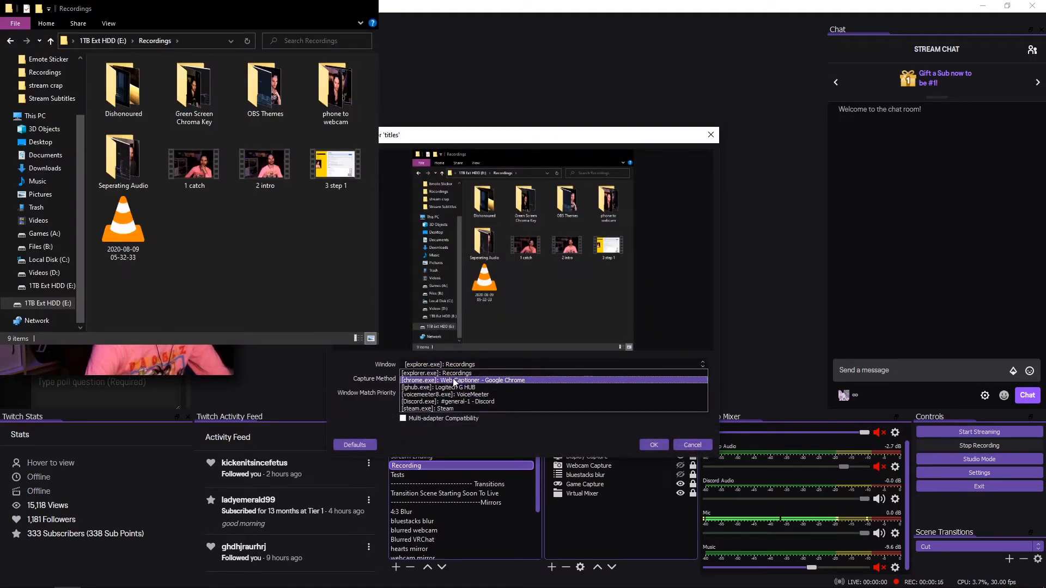
pyautogui.click(453, 380)
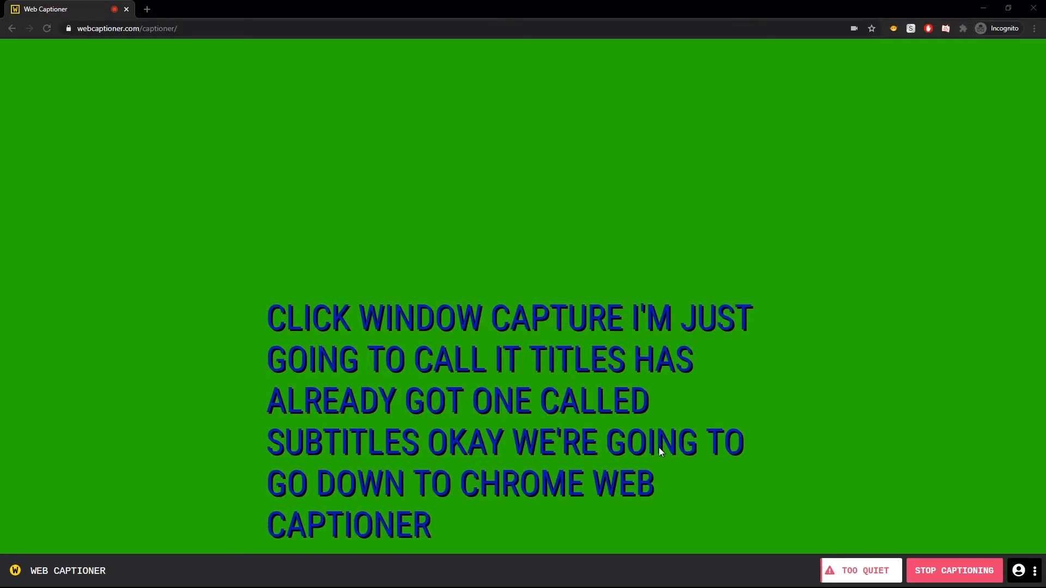
pyautogui.moveTo(594, 429); pyautogui.dragTo(600, 486)
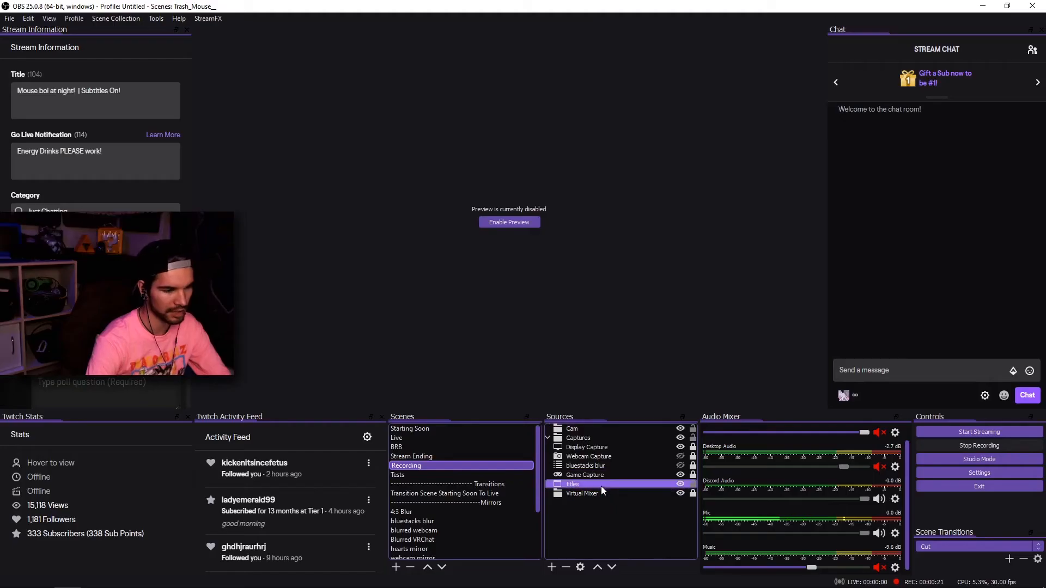
pyautogui.moveTo(601, 489); pyautogui.dragTo(605, 457)
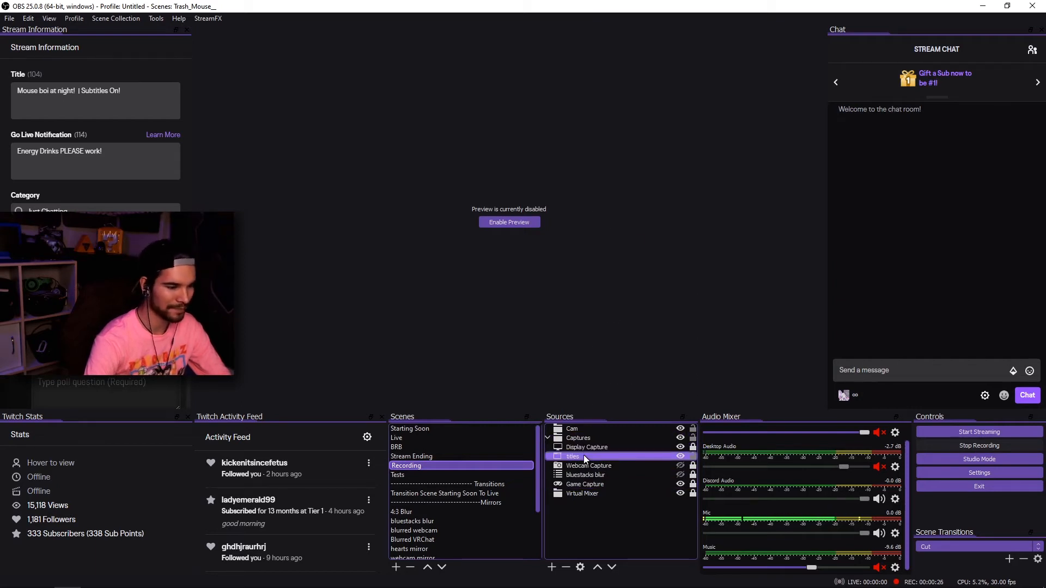
# Add a Chroma Key filter to the titles source.
pyautogui.rightClick(583, 456)
pyautogui.click(604, 436)
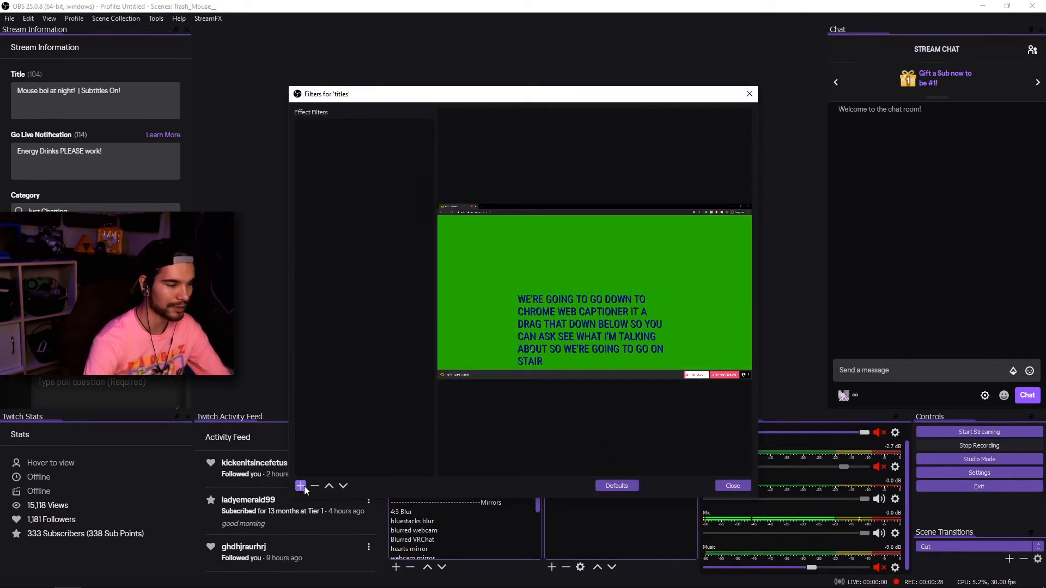
pyautogui.click(299, 488)
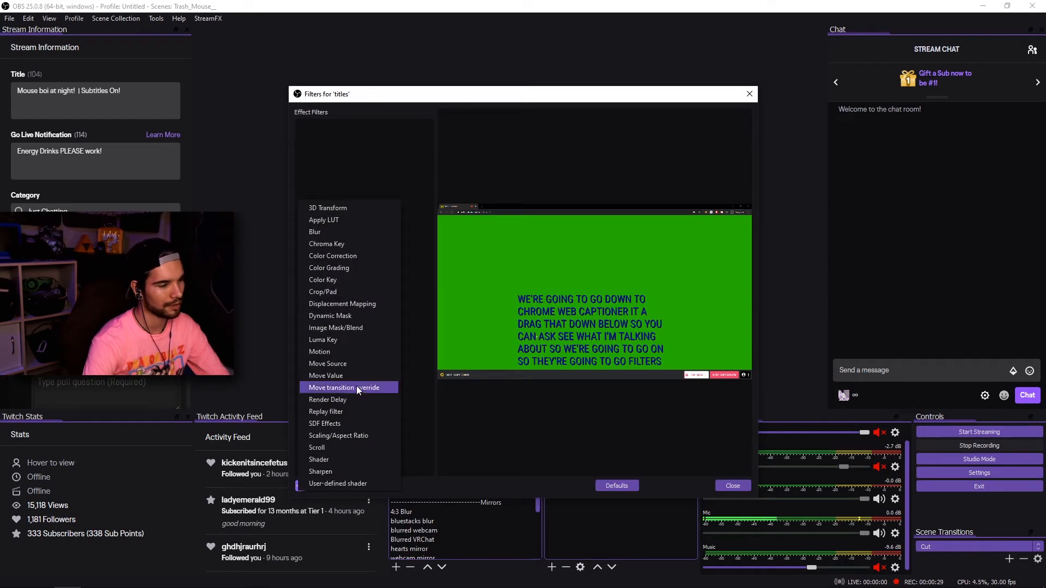
pyautogui.click(343, 244)
pyautogui.click(499, 317)
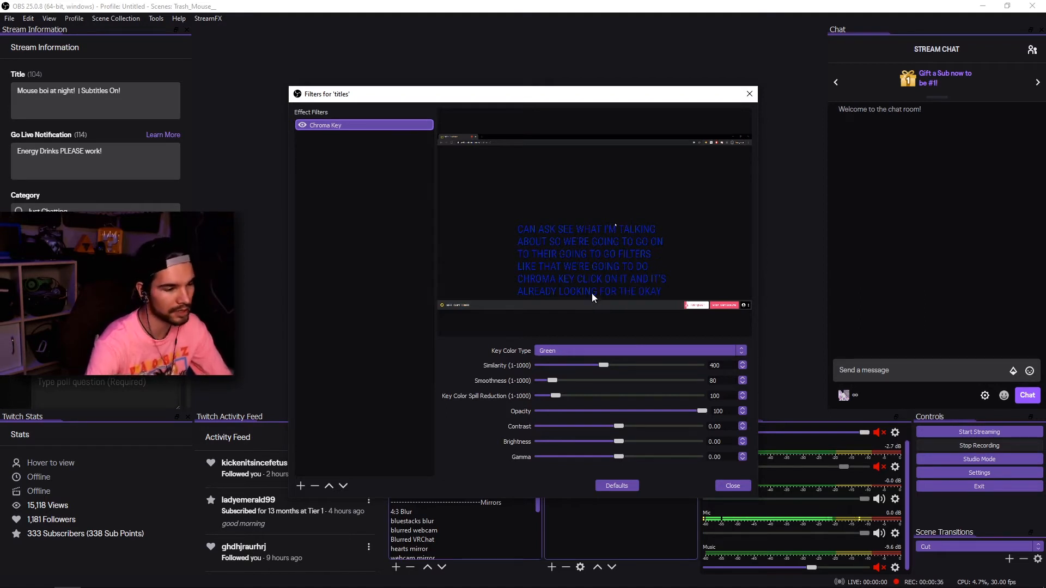
# Set the Chroma Key similarity to 466, smoothness to 158 and key color spill reduction to 104, then close the filters.
pyautogui.moveTo(605, 366); pyautogui.dragTo(616, 366)
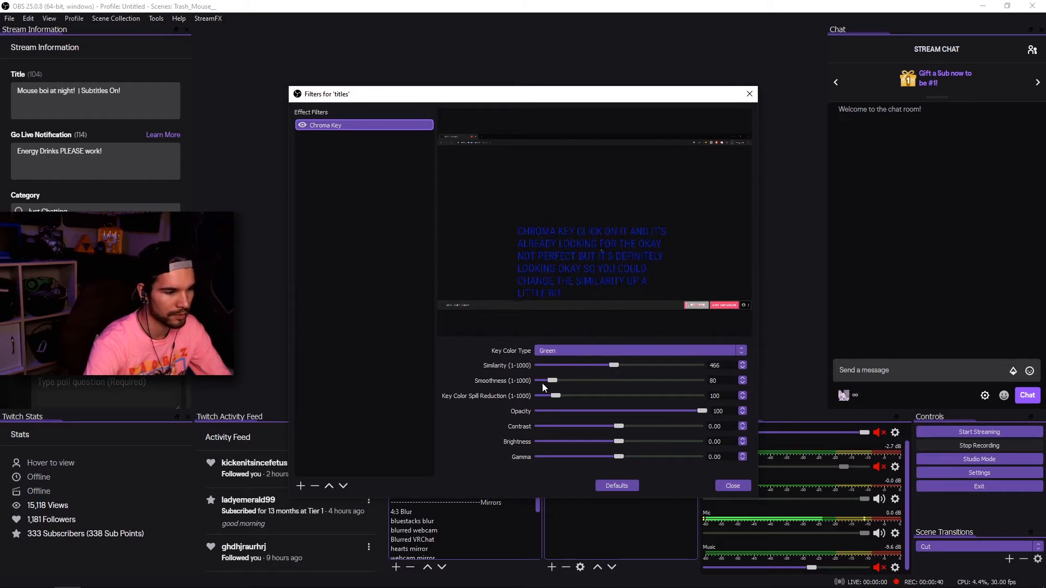
pyautogui.moveTo(550, 379); pyautogui.dragTo(564, 380)
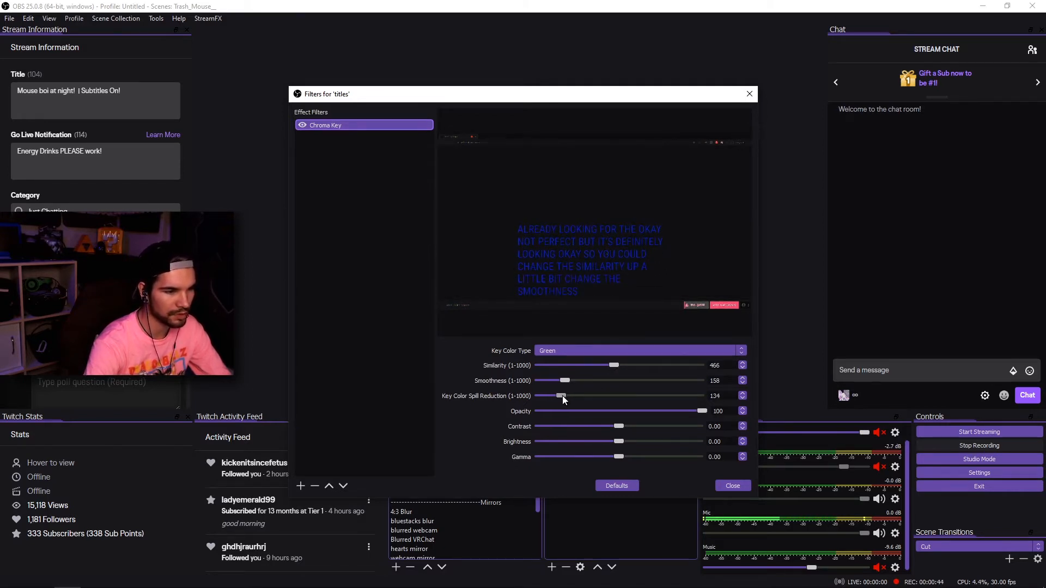
pyautogui.moveTo(558, 395); pyautogui.dragTo(557, 395)
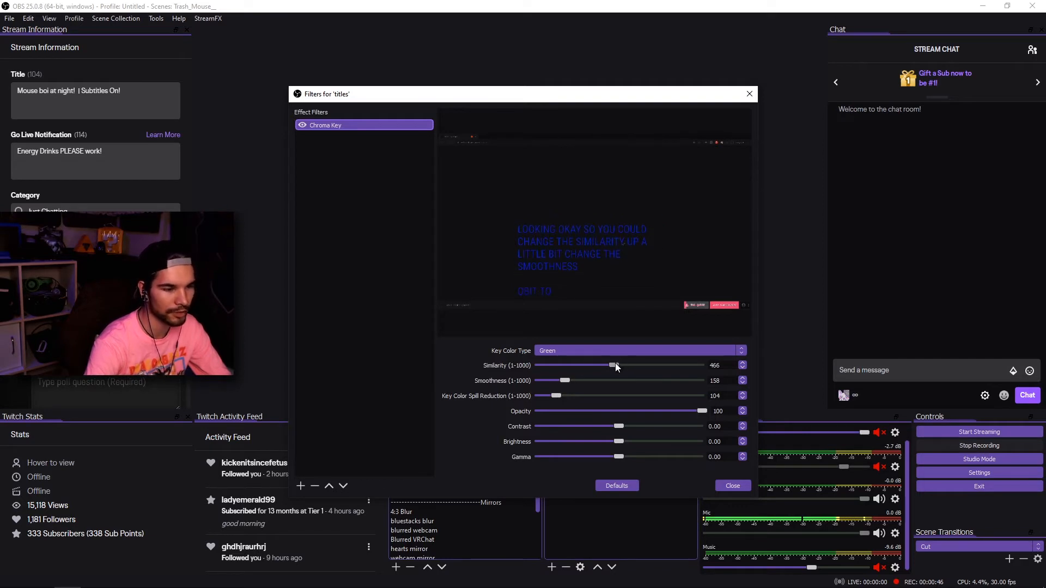
pyautogui.moveTo(615, 364); pyautogui.dragTo(615, 364)
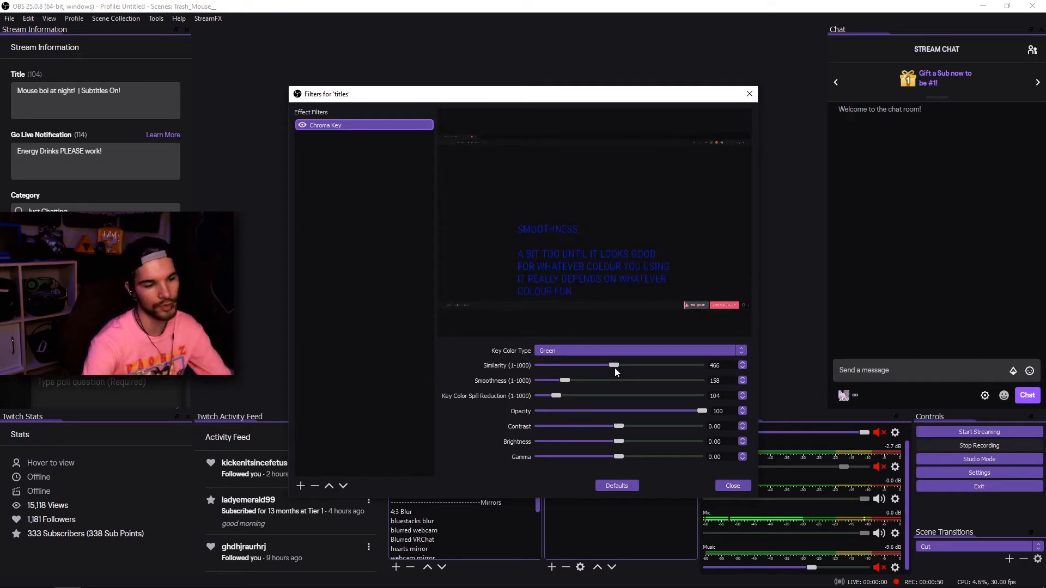
pyautogui.click(733, 486)
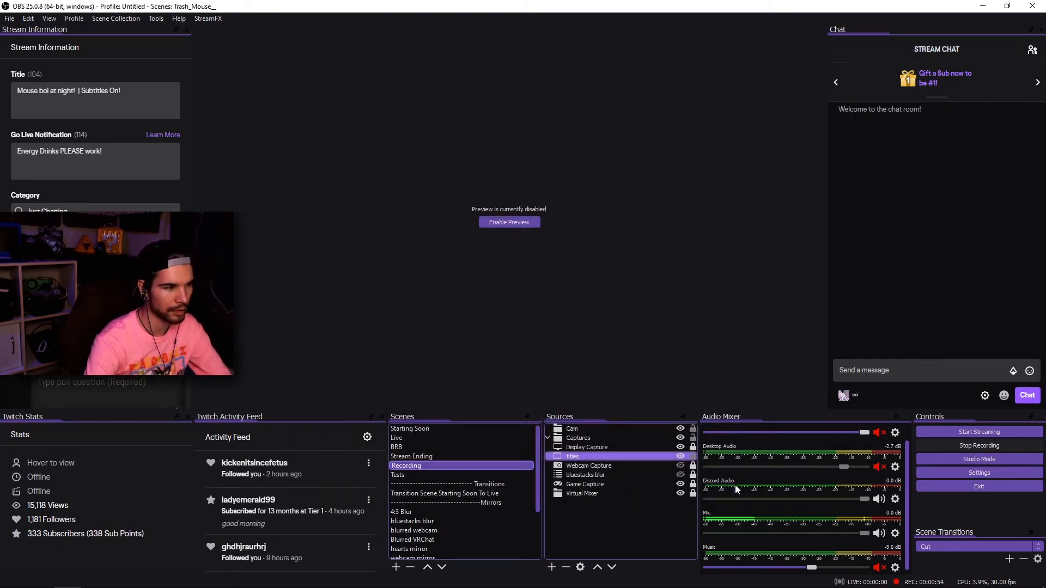
# Enable the preview and move the titles source above Display Capture.
pyautogui.click(505, 227)
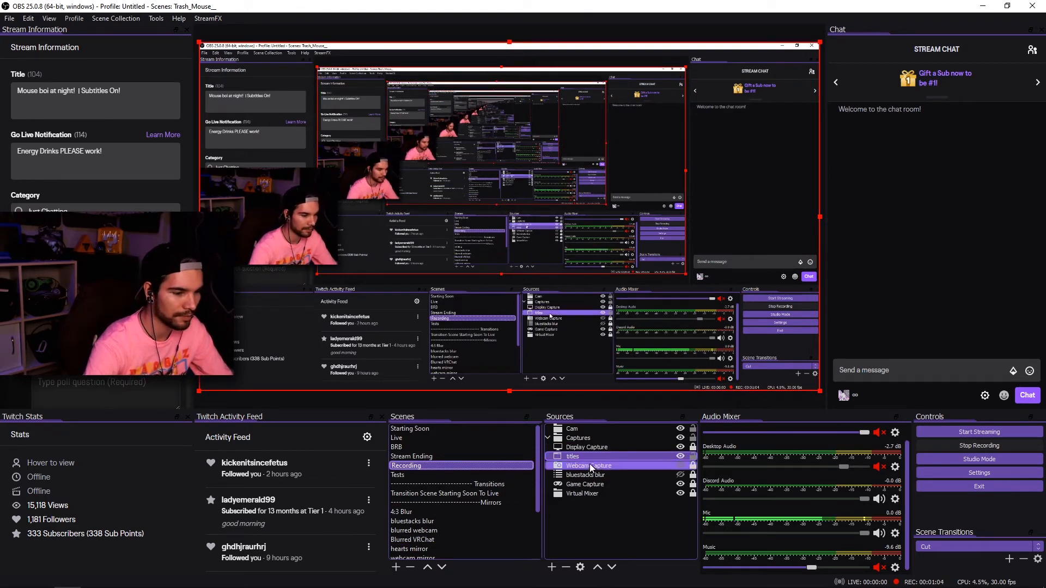
pyautogui.moveTo(590, 458); pyautogui.dragTo(590, 443)
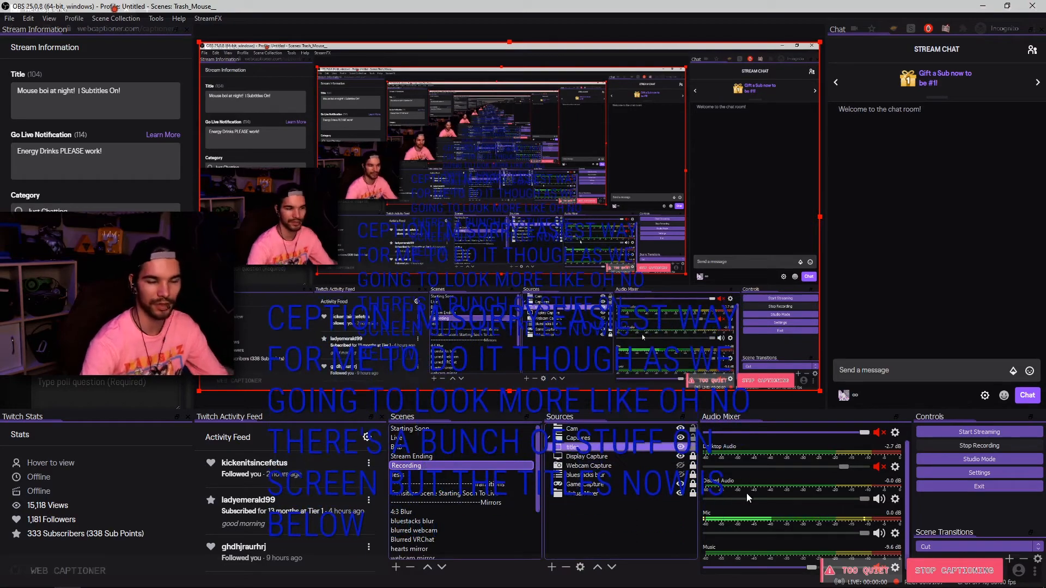
# Open the Edit Transform dialog for the titles source and close it without changes.
pyautogui.rightClick(599, 451)
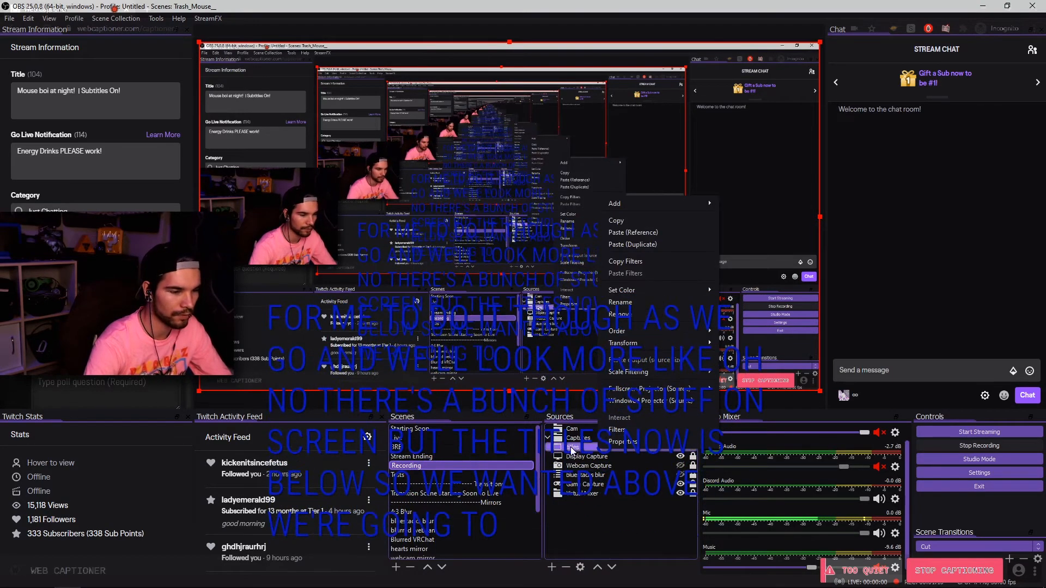
pyautogui.moveTo(655, 345)
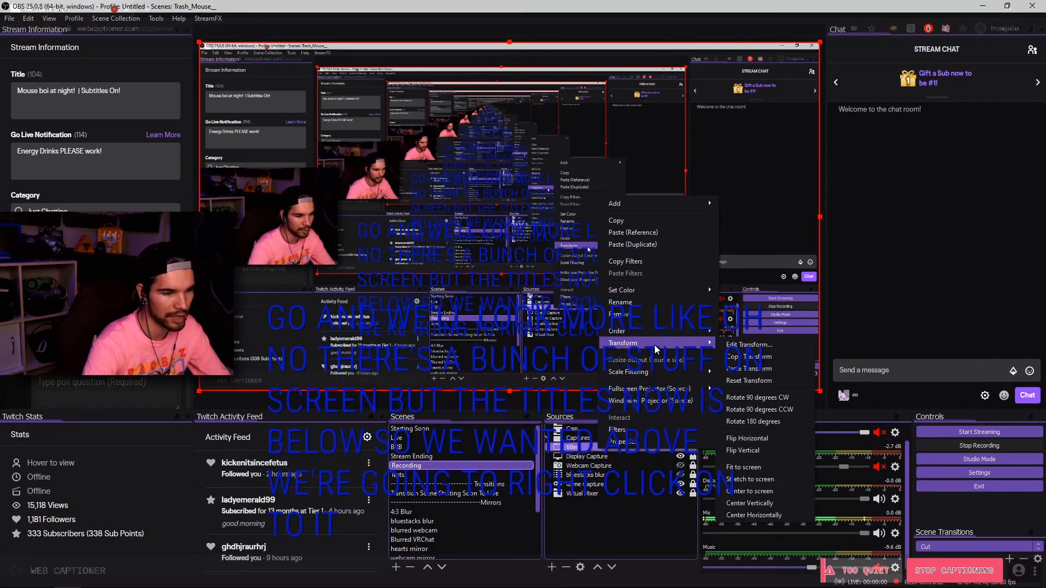
pyautogui.click(746, 345)
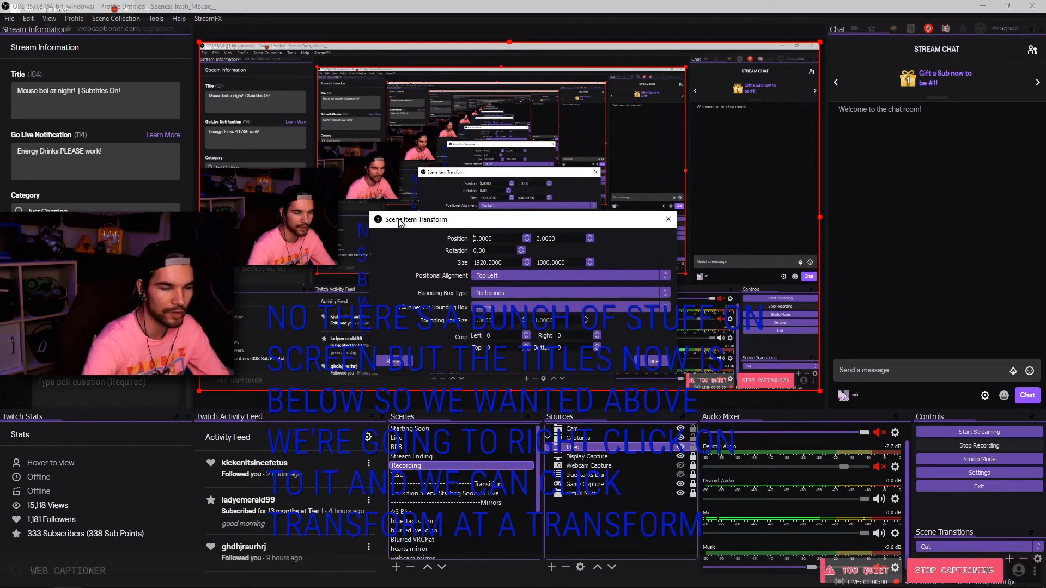
pyautogui.click(669, 220)
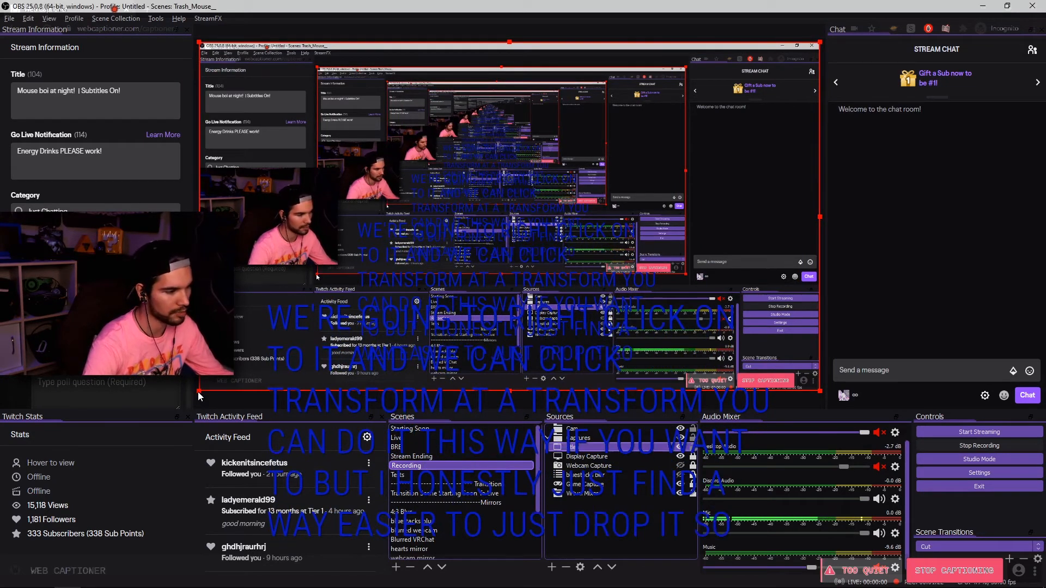
# Resize and crop the titles source into a narrow strip along the top of the canvas.
pyautogui.moveTo(199, 396); pyautogui.dragTo(344, 383)
pyautogui.moveTo(820, 380); pyautogui.dragTo(658, 375)
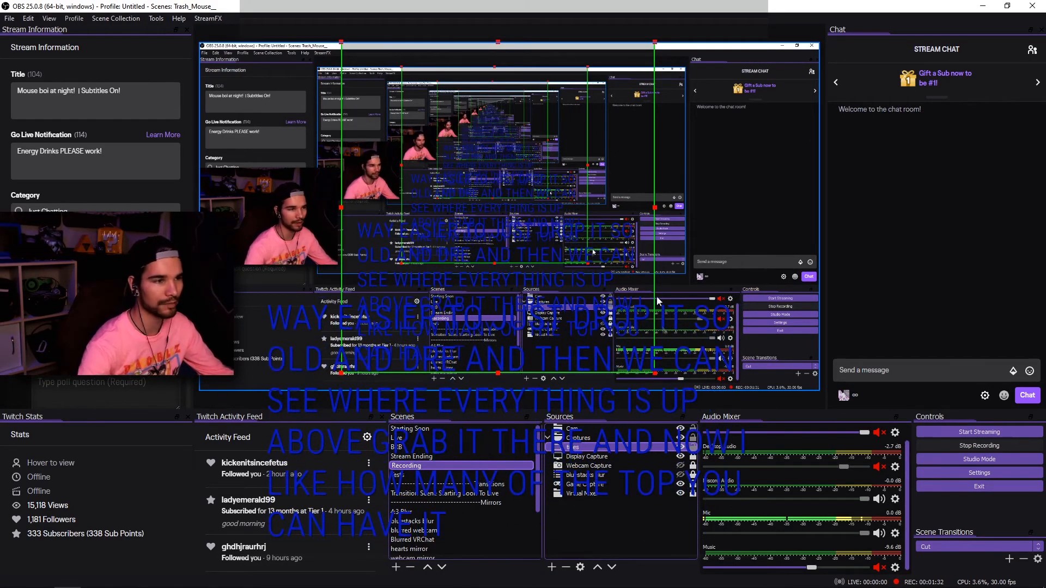
pyautogui.moveTo(498, 42)
pyautogui.mouseDown()
pyautogui.moveTo(502, 344)
pyautogui.moveTo(511, 57)
pyautogui.mouseUp()
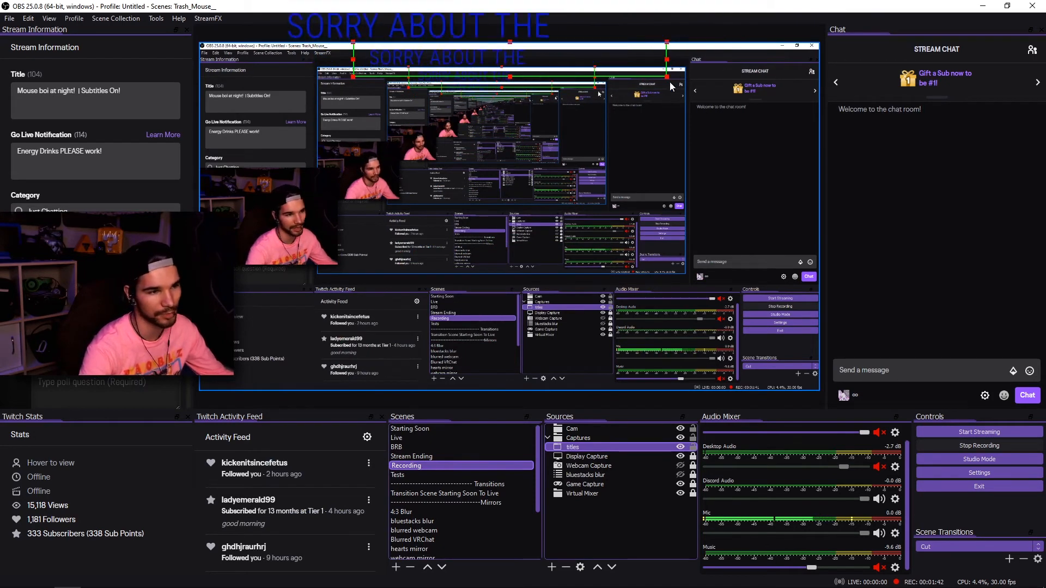
pyautogui.moveTo(667, 80); pyautogui.dragTo(626, 75)
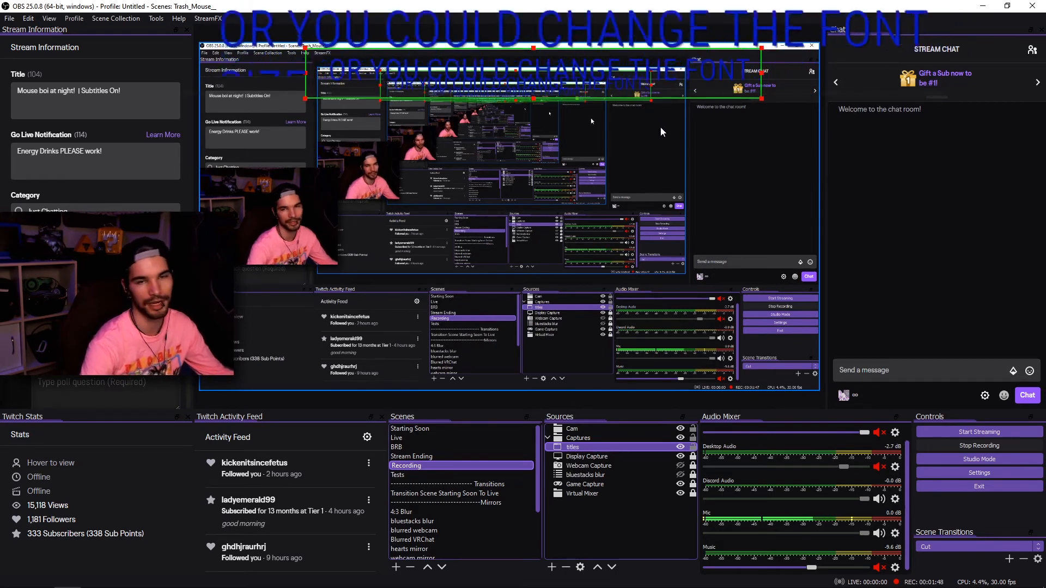
# Center the titles source horizontally on the canvas, then disable the preview.
pyautogui.rightClick(545, 59)
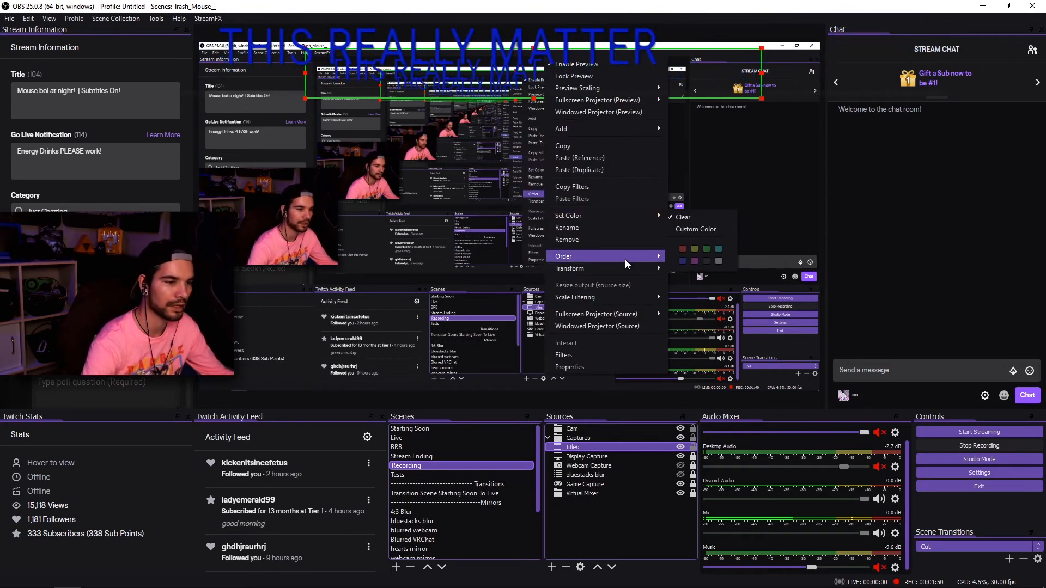
pyautogui.moveTo(626, 267)
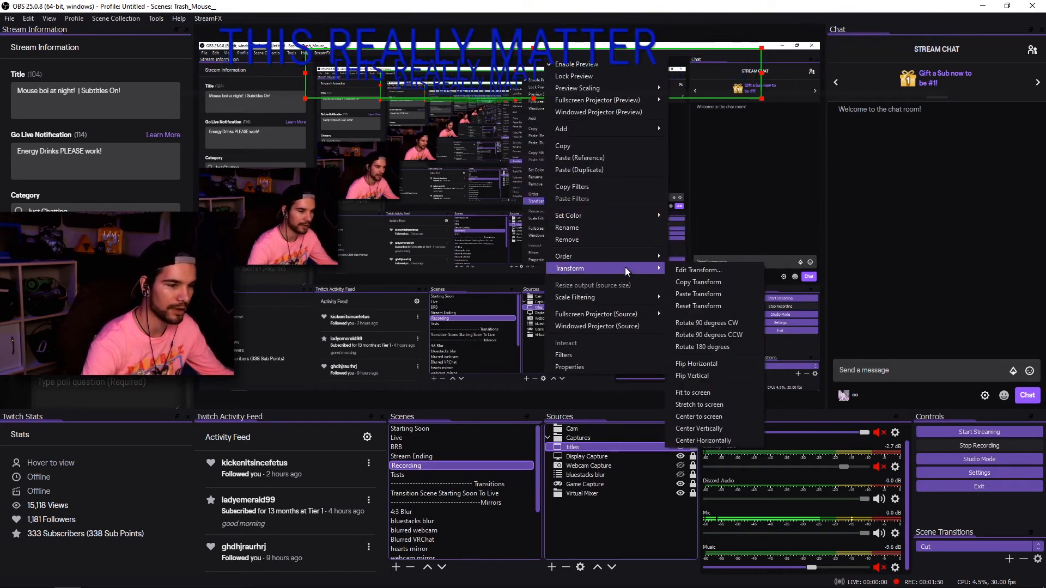
pyautogui.click(734, 437)
pyautogui.rightClick(558, 293)
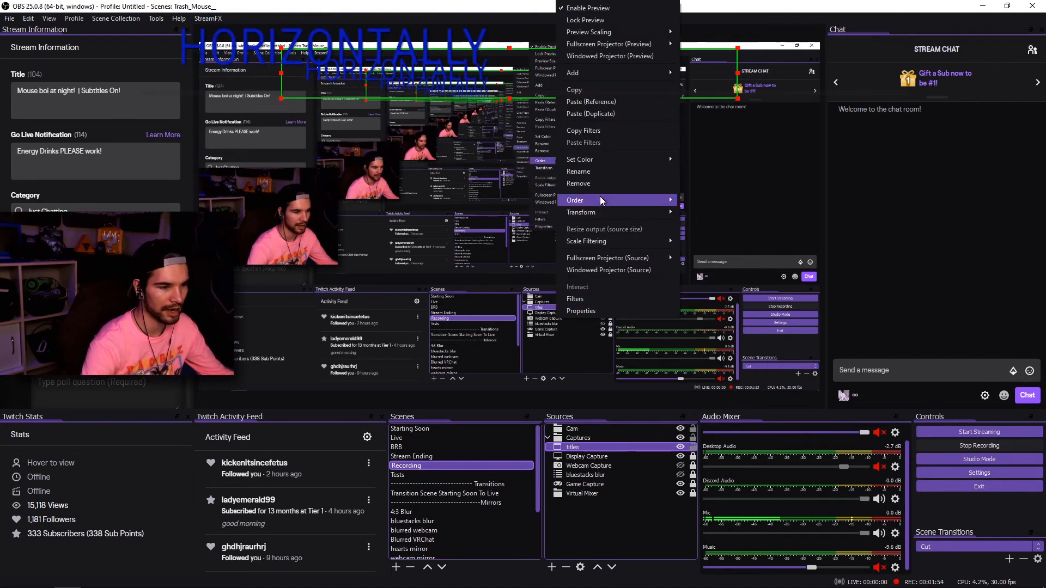
pyautogui.click(614, 7)
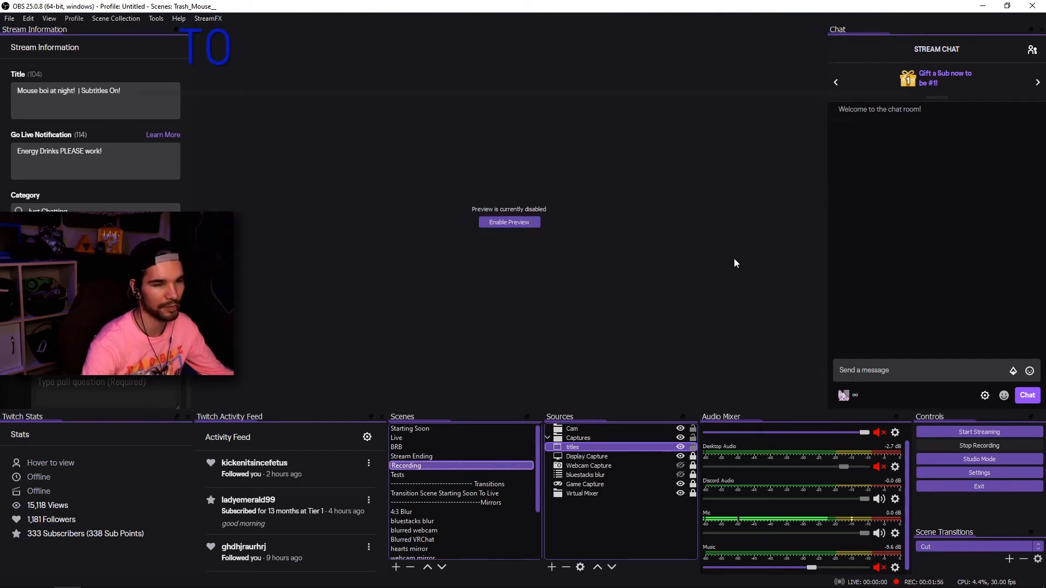